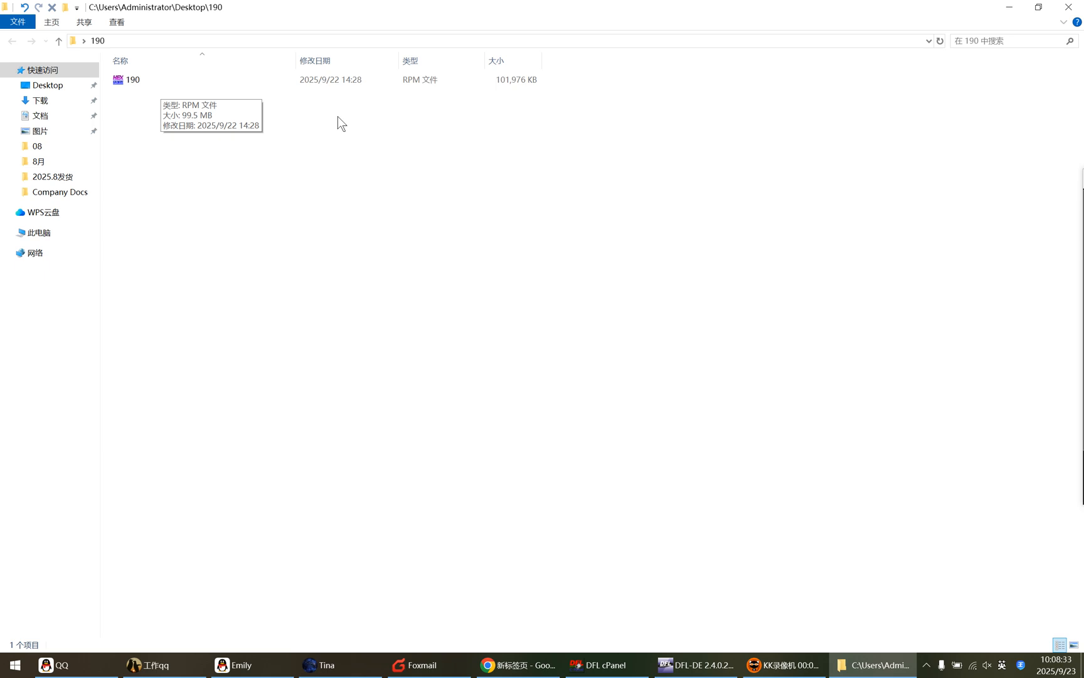
Step: Switch to DFL-DE and start the Repair 190 function for Western Digital drives
{"action": "left_click", "coordinate": [698, 667]}
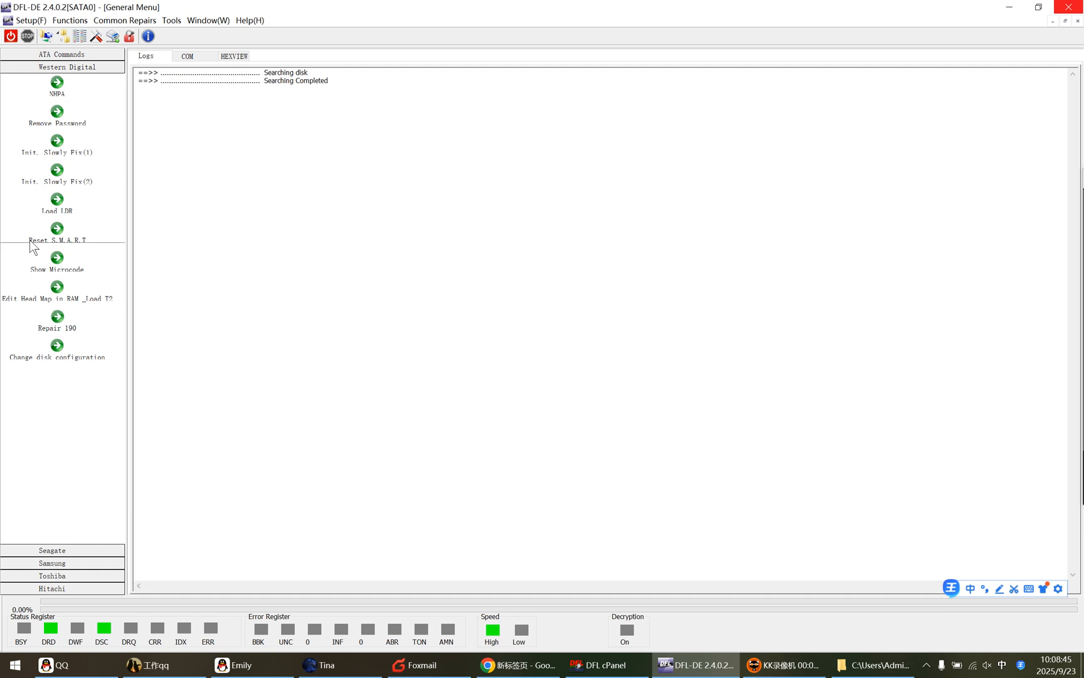
{"action": "left_click", "coordinate": [88, 551]}
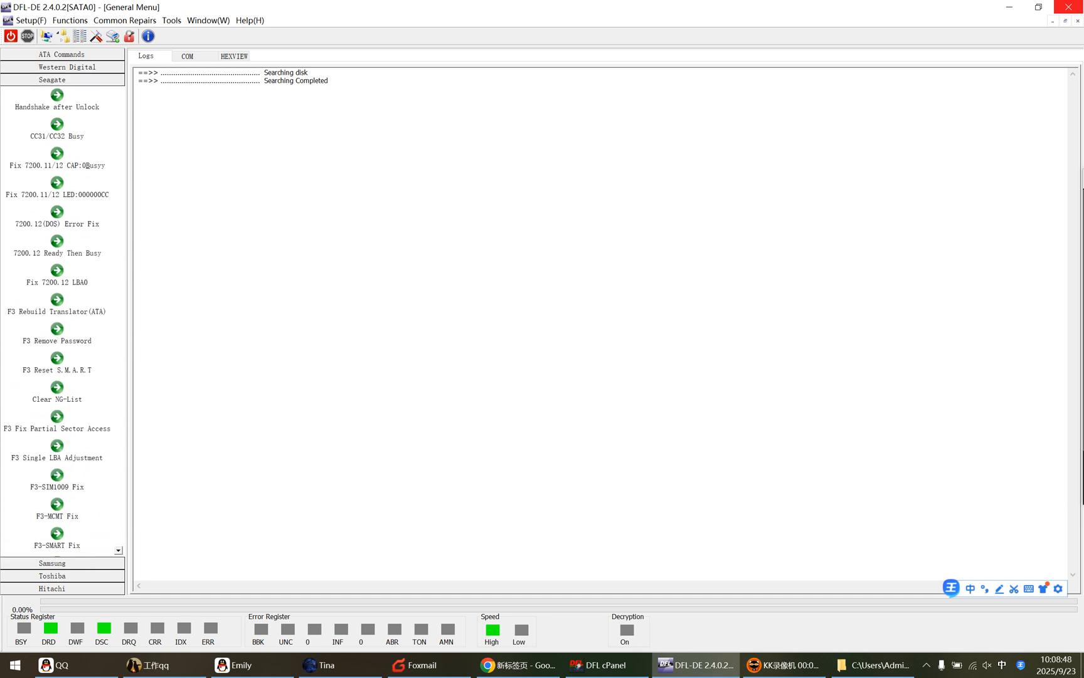
{"action": "left_click", "coordinate": [79, 67]}
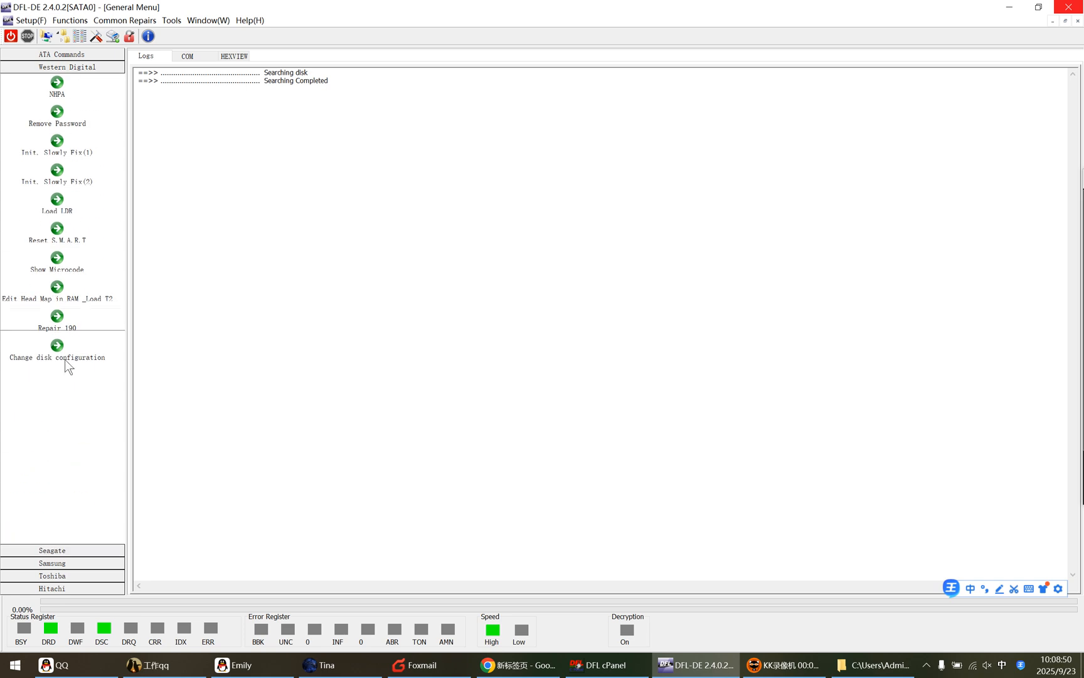
{"action": "left_click", "coordinate": [58, 316]}
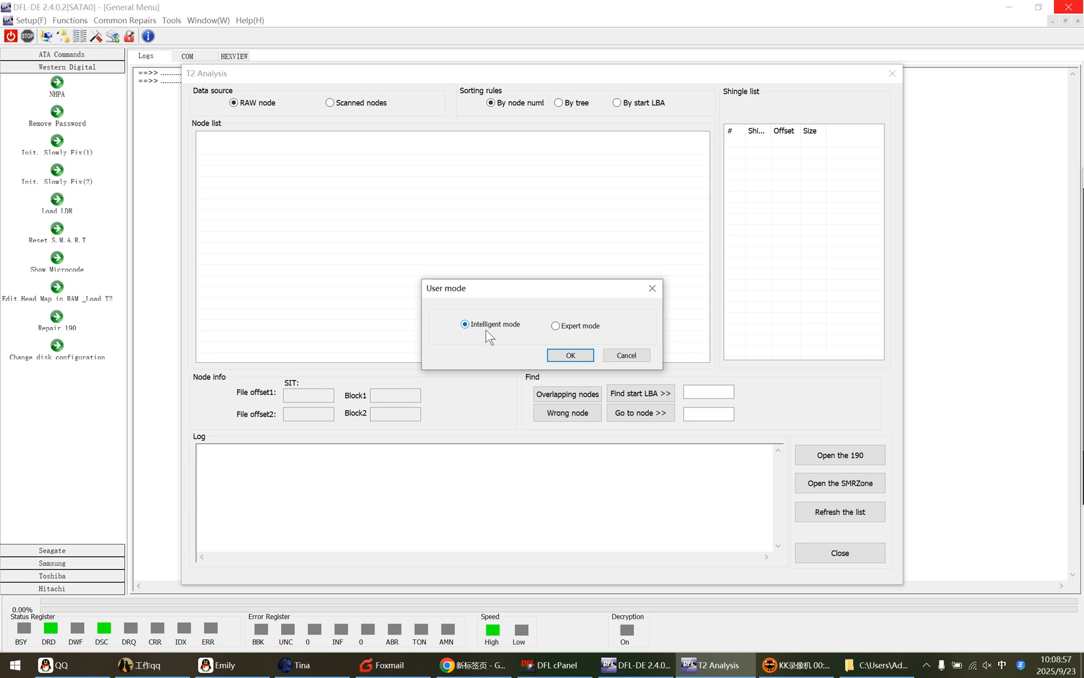
Step: Load the 190 file from the Desktop\190 folder in Intelligent mode and sort its nodes by start LBA
{"action": "left_click", "coordinate": [571, 356]}
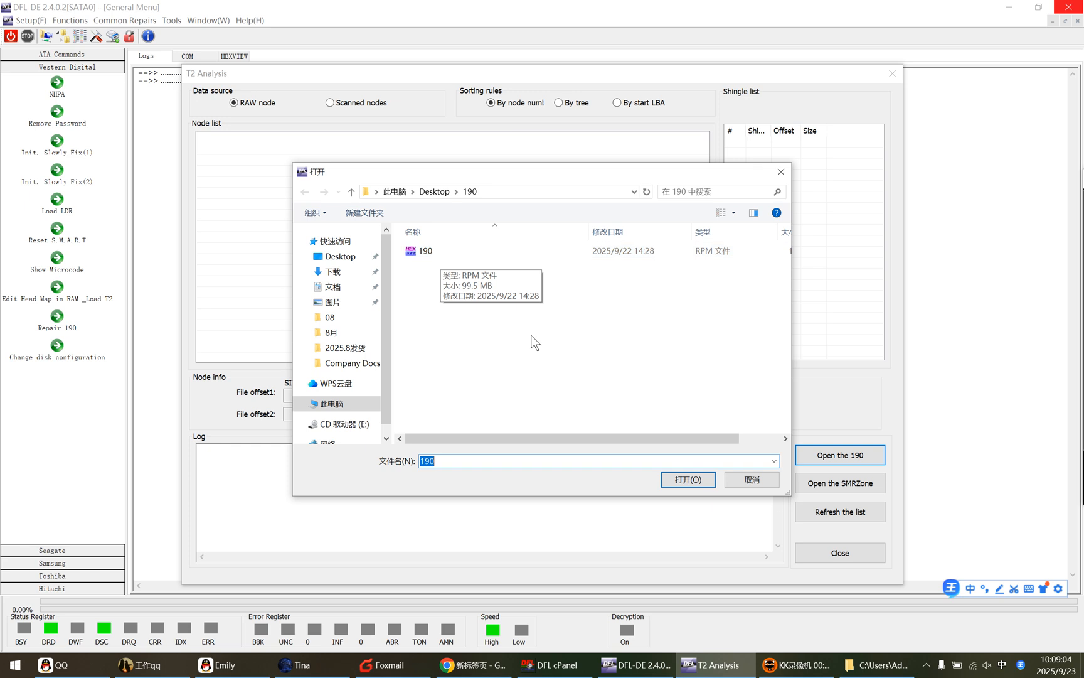
{"action": "left_click", "coordinate": [694, 480]}
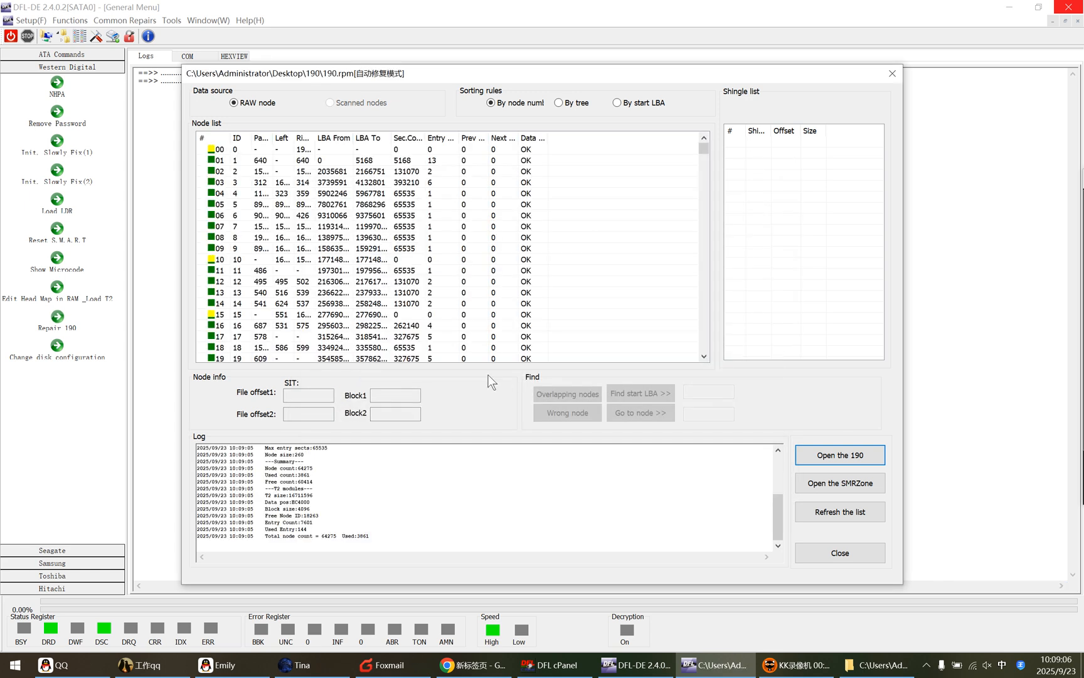
{"action": "left_click", "coordinate": [621, 106]}
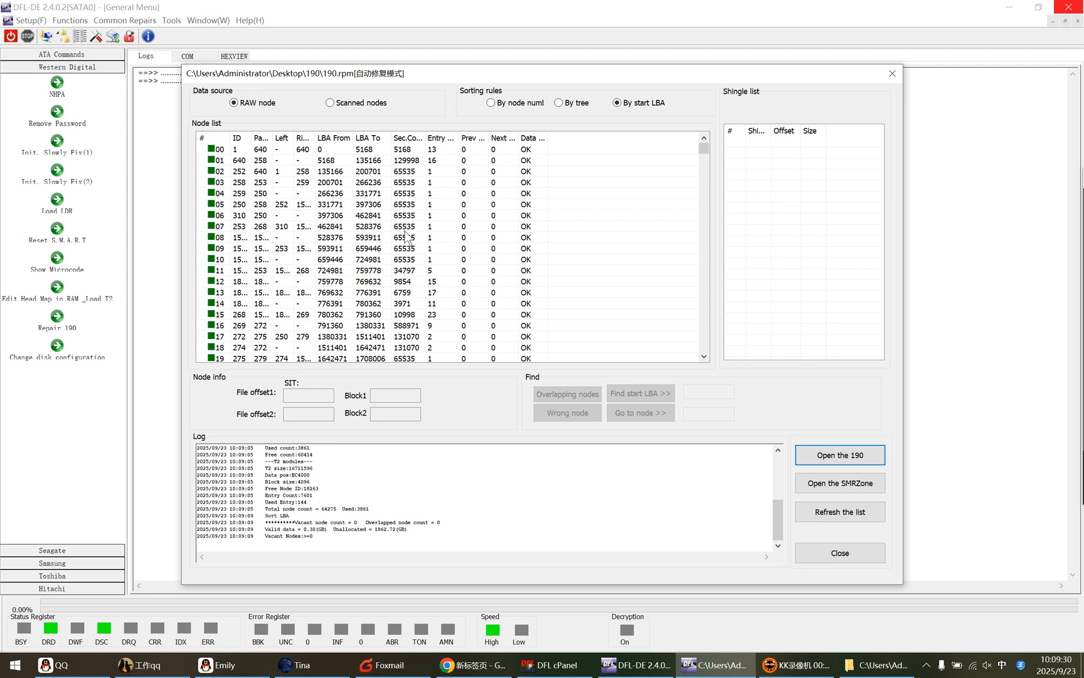
Step: Review the LBA sort summary in the log, especially the valid data and unallocated sizes
{"action": "left_click_drag", "start_coordinate": [312, 536], "coordinate": [196, 514]}
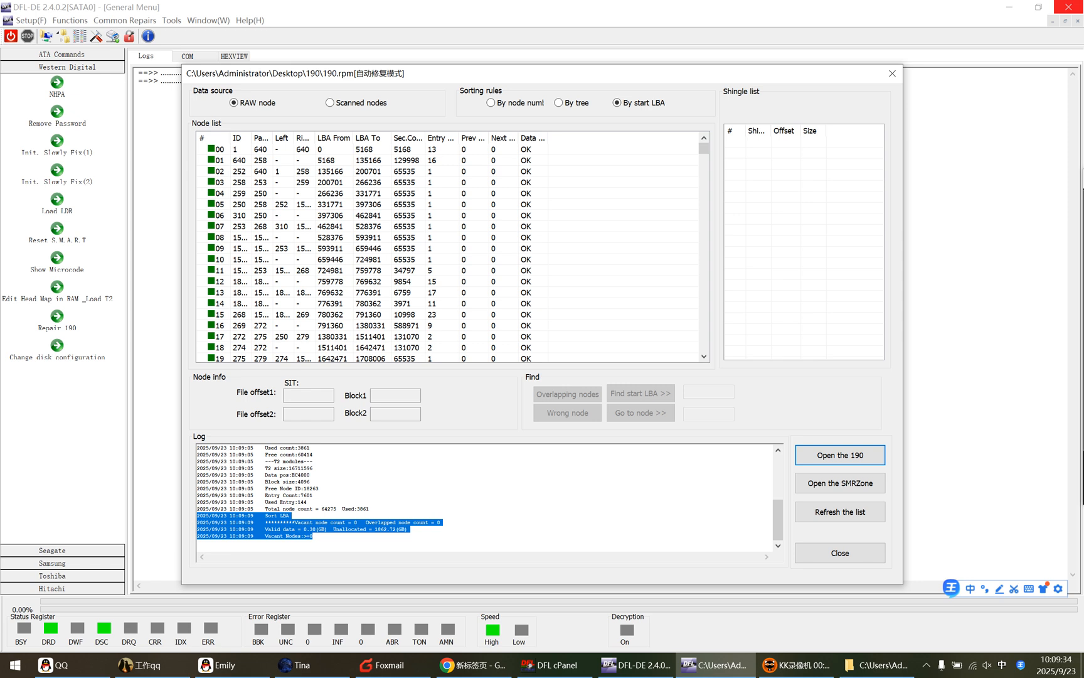
{"action": "left_click", "coordinate": [295, 545]}
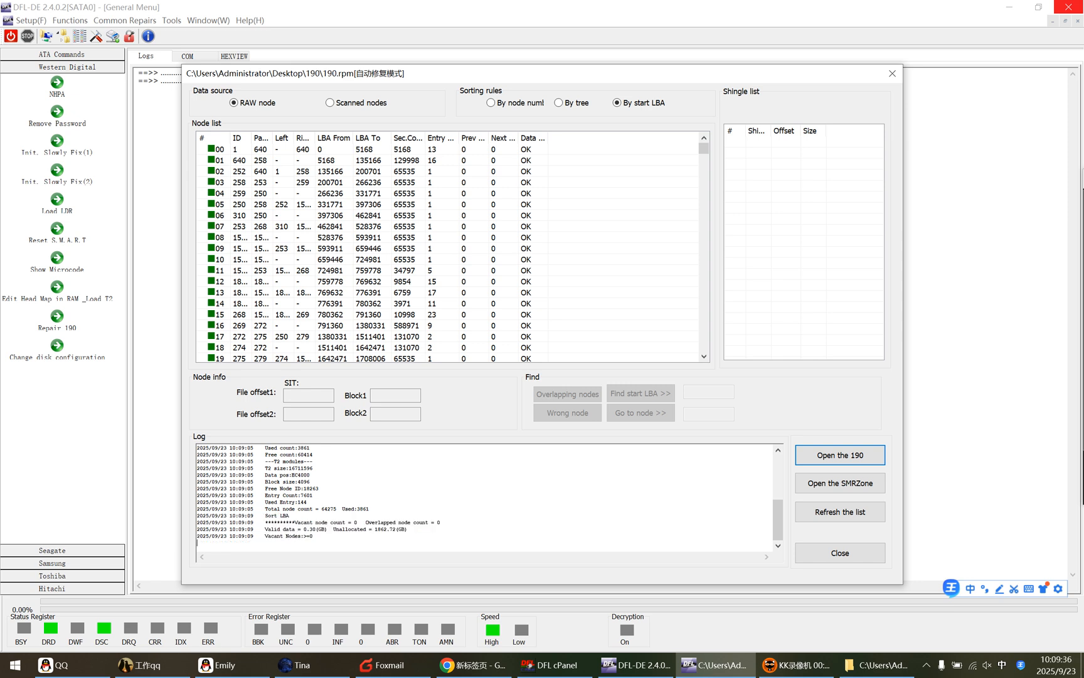
{"action": "left_click_drag", "start_coordinate": [264, 529], "coordinate": [327, 529]}
{"action": "left_click", "coordinate": [407, 529]}
{"action": "left_click_drag", "start_coordinate": [408, 528], "coordinate": [197, 529]}
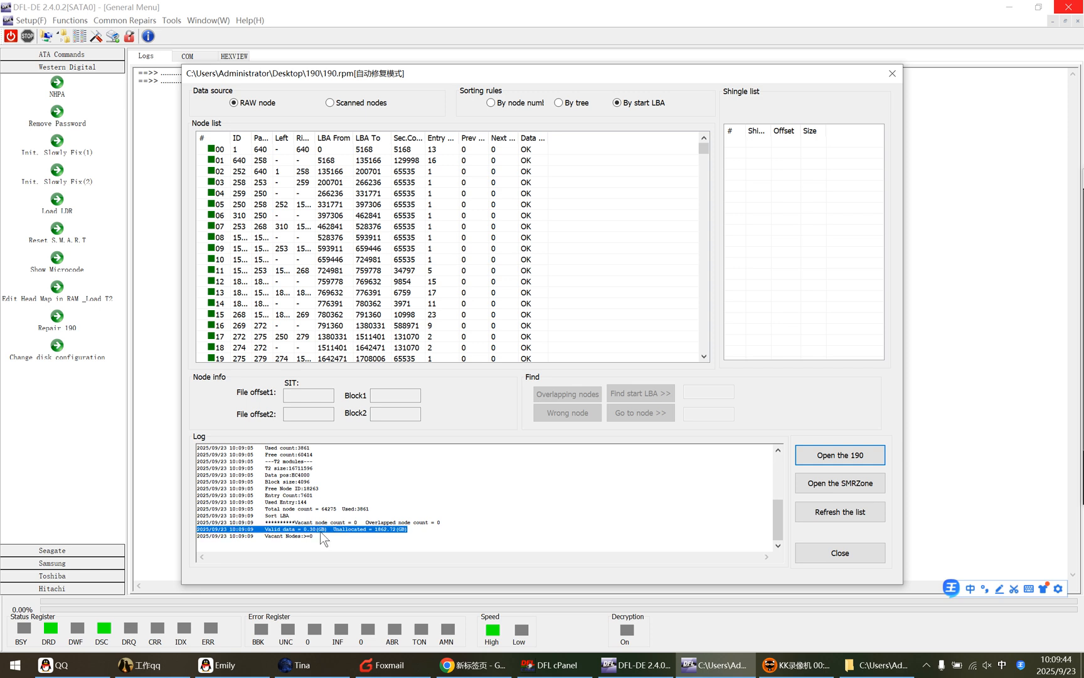
{"action": "left_click", "coordinate": [399, 541]}
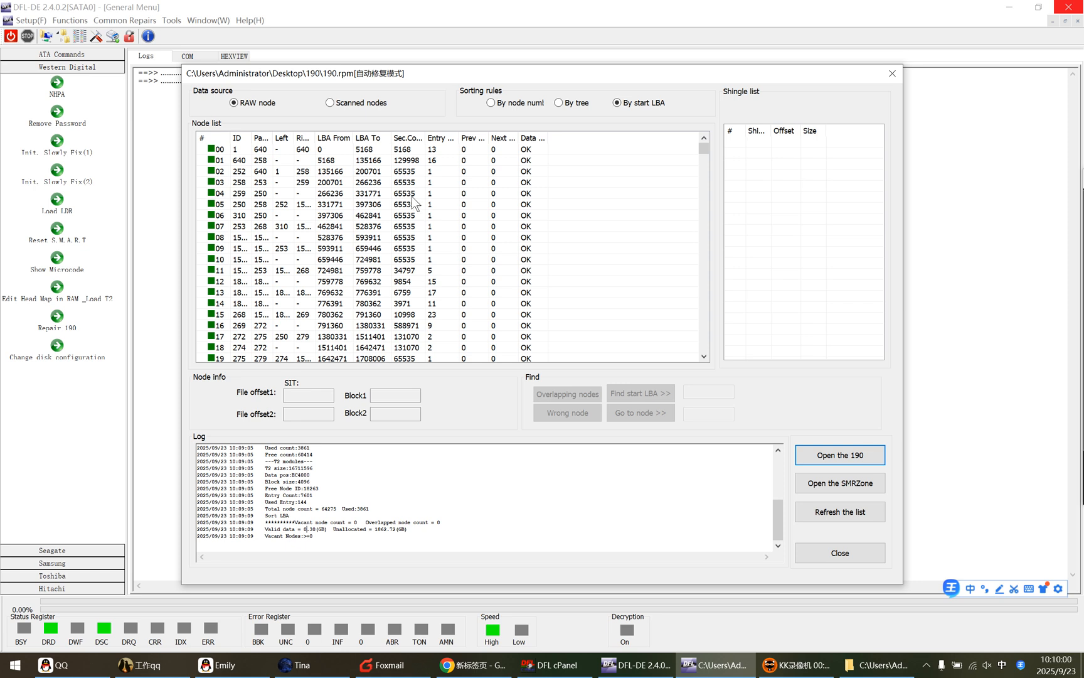
Step: Scan the loaded 190 module for missing nodes from the node list
{"action": "right_click", "coordinate": [377, 239]}
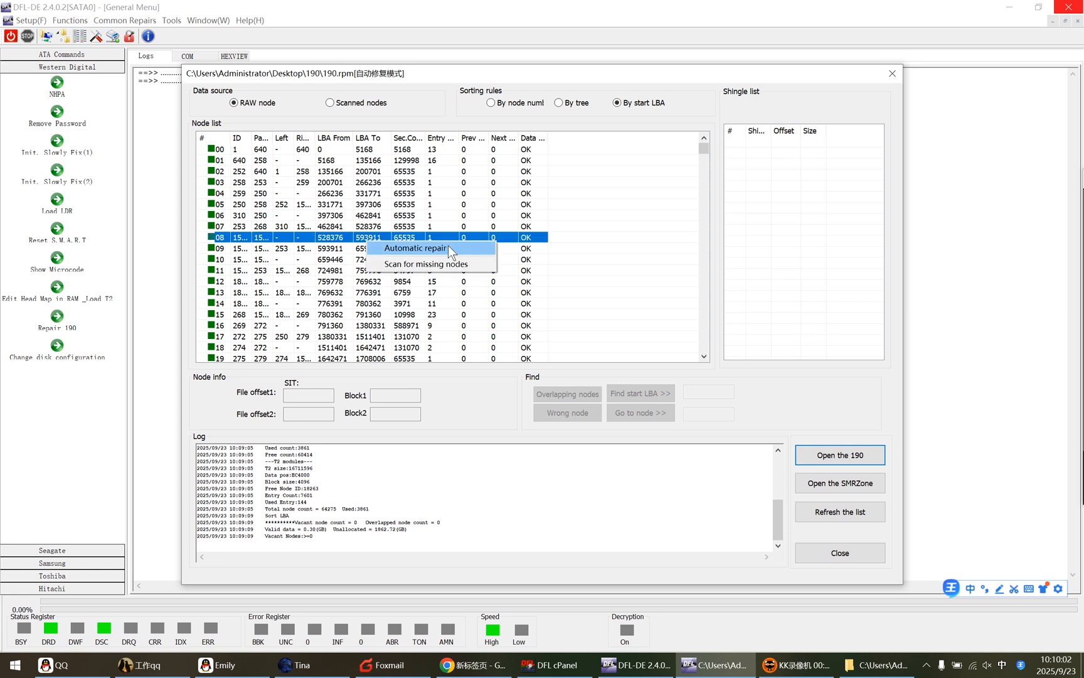
{"action": "left_click", "coordinate": [415, 264]}
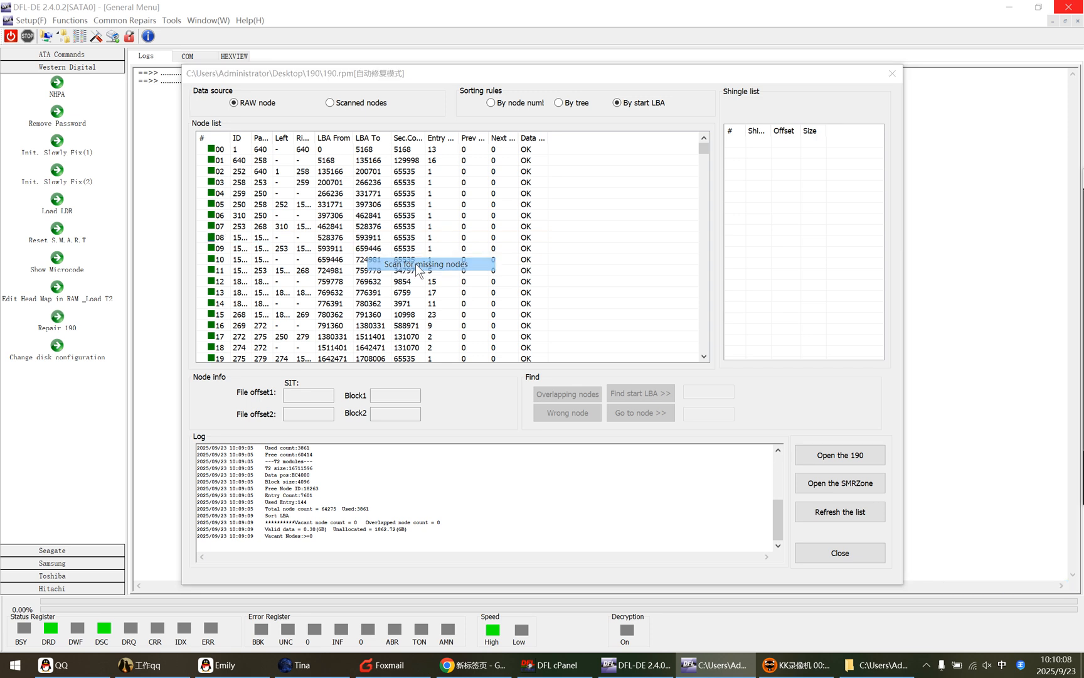
{"action": "left_click", "coordinate": [553, 441]}
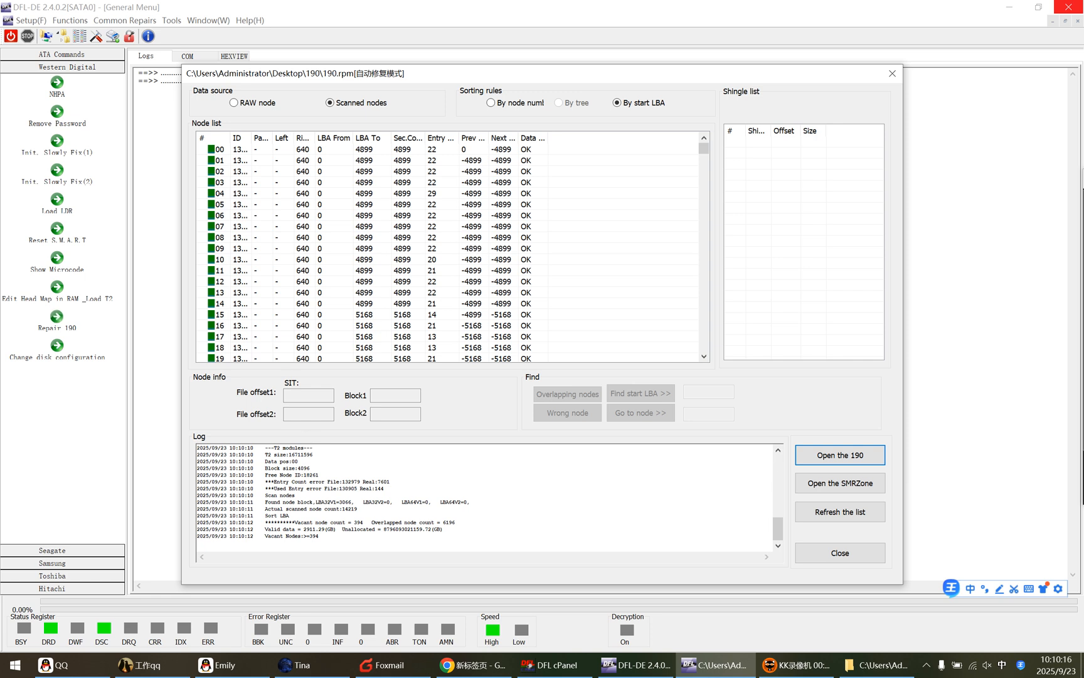
Step: Examine the scan summary in the log for vacant nodes, overlapped nodes, valid data and unallocated size
{"action": "left_click_drag", "start_coordinate": [267, 529], "coordinate": [363, 529]}
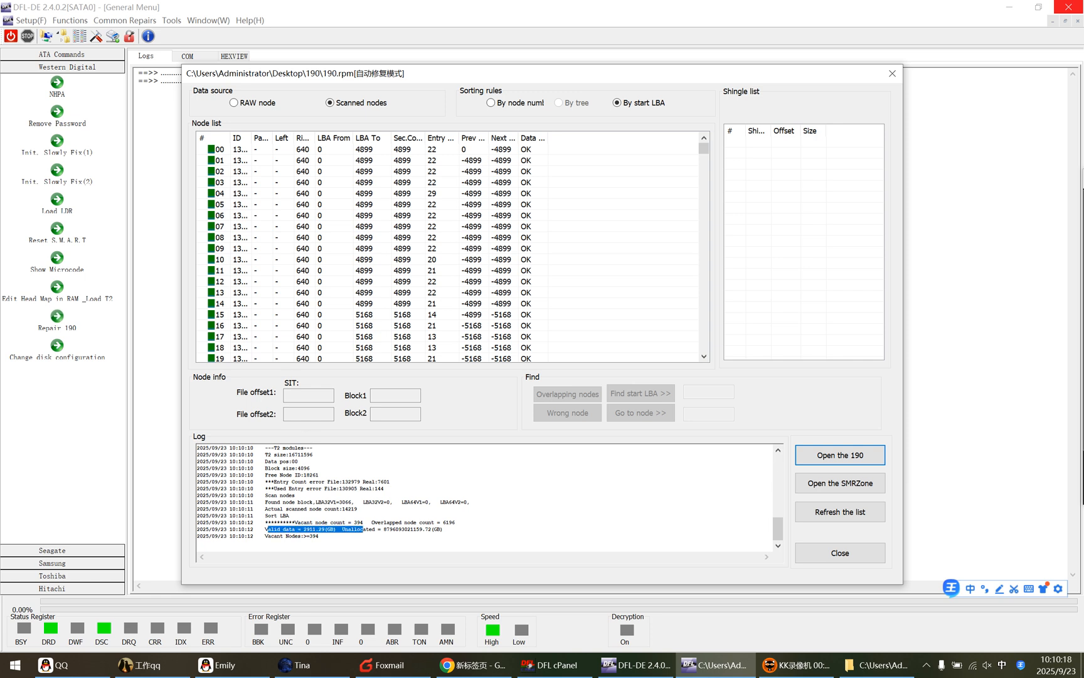
{"action": "left_click", "coordinate": [322, 531]}
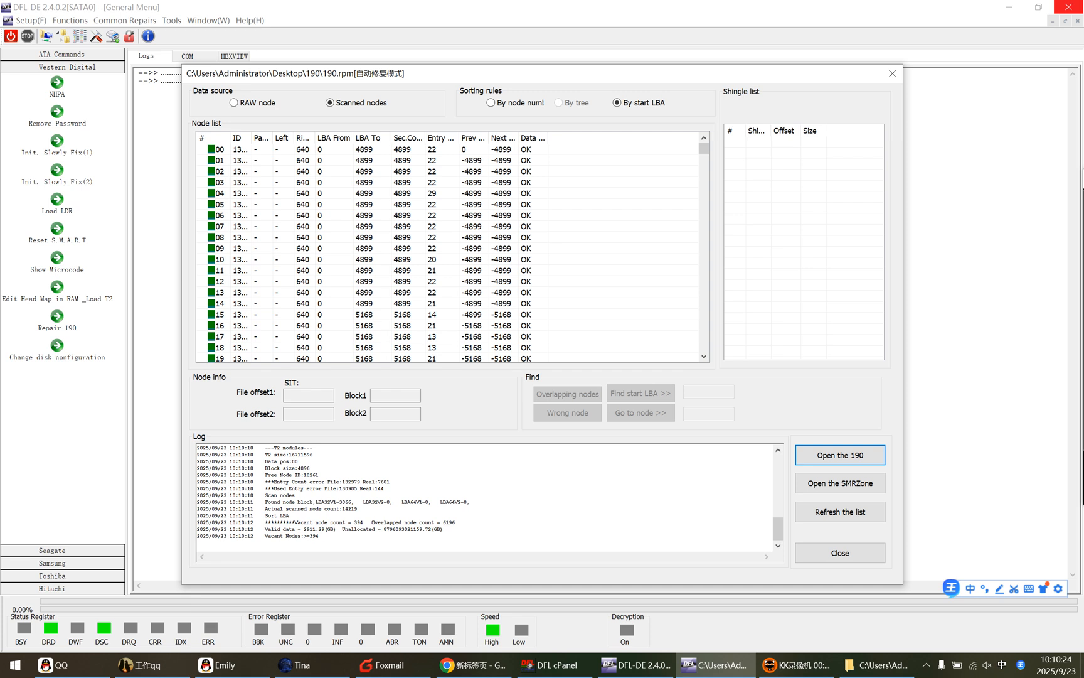
{"action": "left_click_drag", "start_coordinate": [320, 537], "coordinate": [372, 529]}
{"action": "left_click", "coordinate": [431, 540]}
{"action": "left_click_drag", "start_coordinate": [413, 522], "coordinate": [445, 529]}
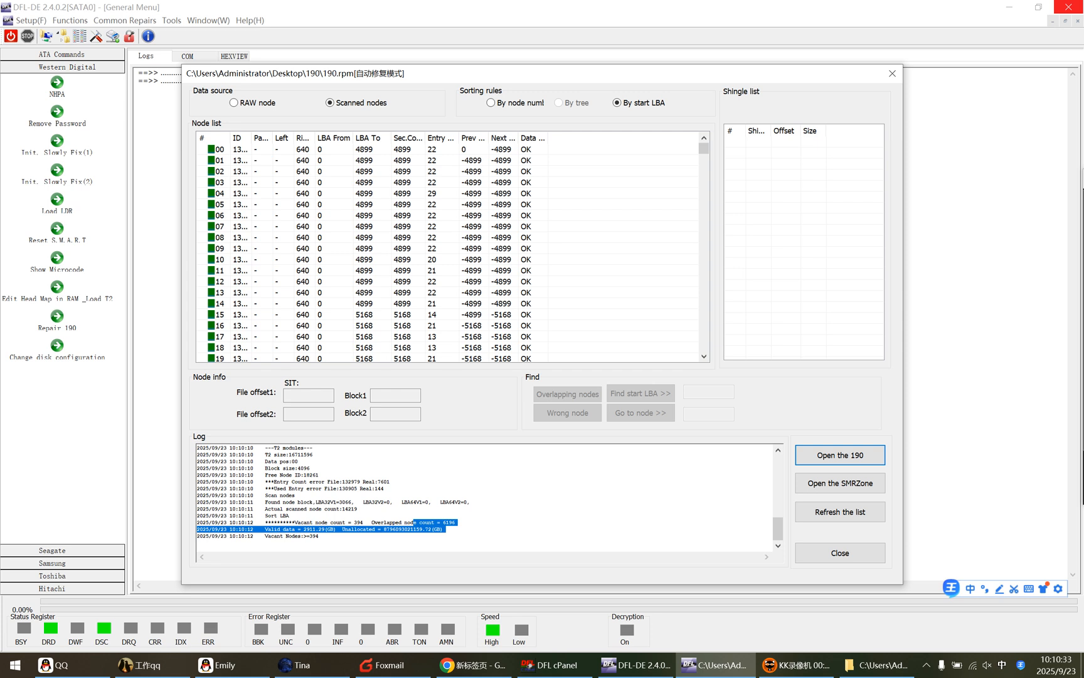
{"action": "left_click", "coordinate": [405, 531]}
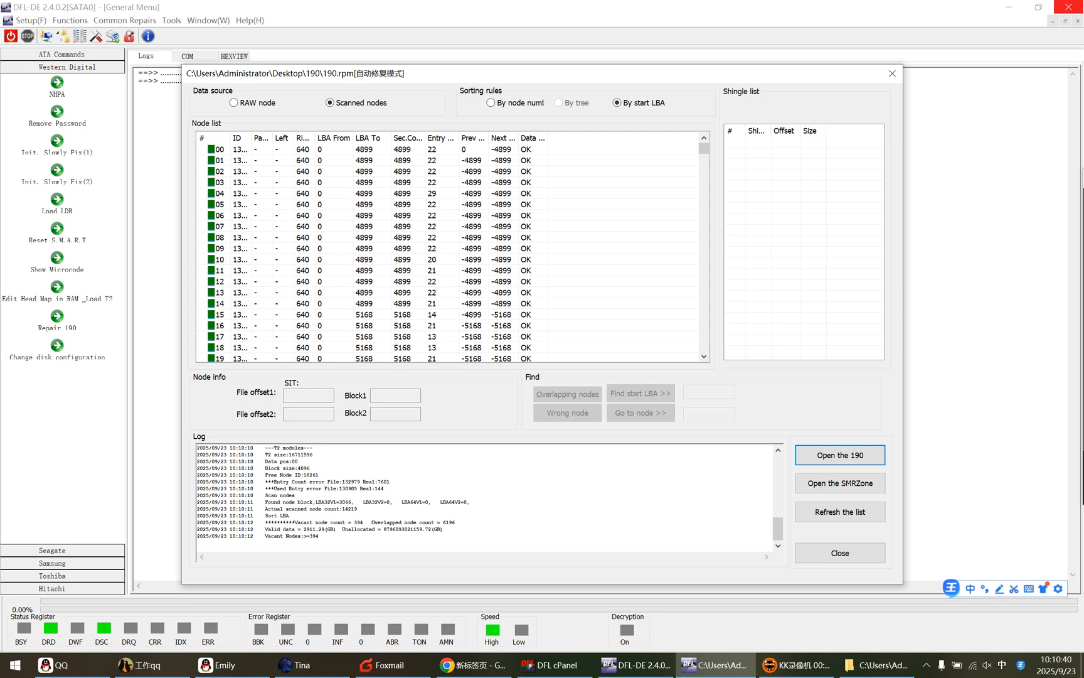
{"action": "left_click_drag", "start_coordinate": [395, 522], "coordinate": [458, 522]}
{"action": "left_click", "coordinate": [459, 523]}
{"action": "left_click_drag", "start_coordinate": [458, 522], "coordinate": [198, 522]}
{"action": "left_click", "coordinate": [432, 529]}
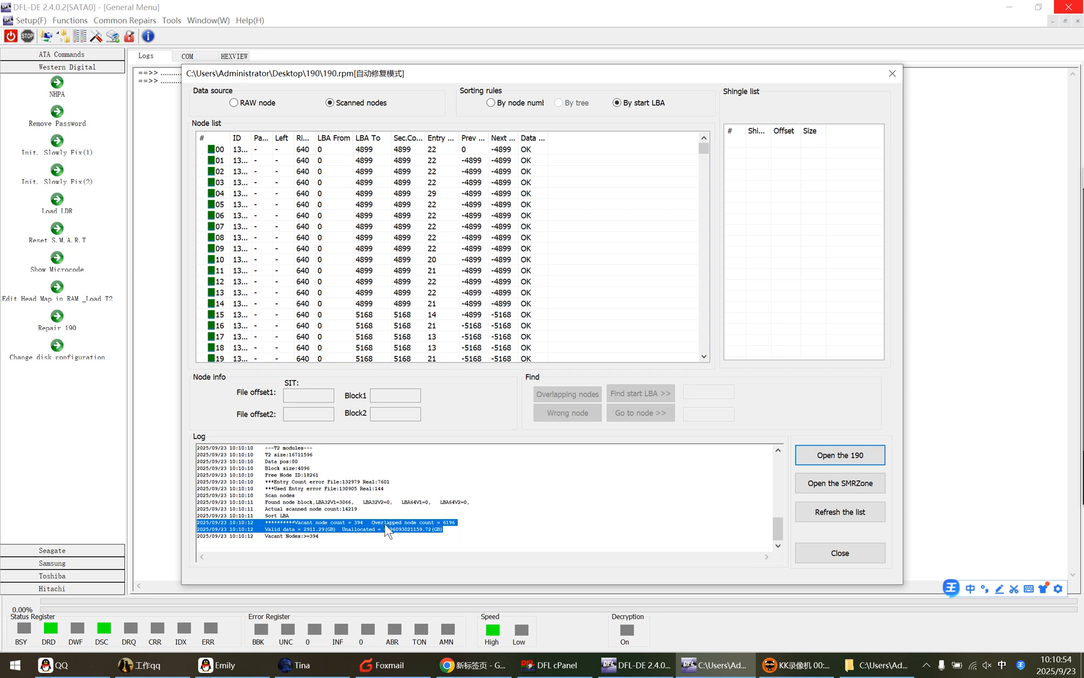
{"action": "left_click", "coordinate": [443, 529]}
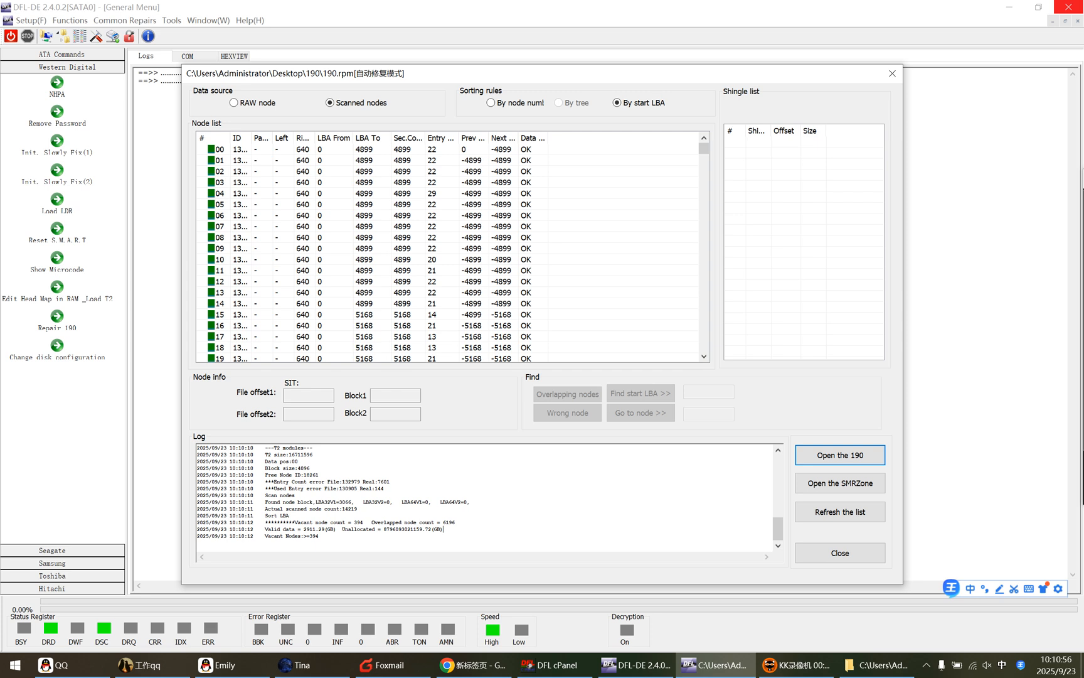
Step: Run Automatic repair on the scanned nodes and save the repaired data as T2Data in the Desktop\190 folder
{"action": "right_click", "coordinate": [392, 192]}
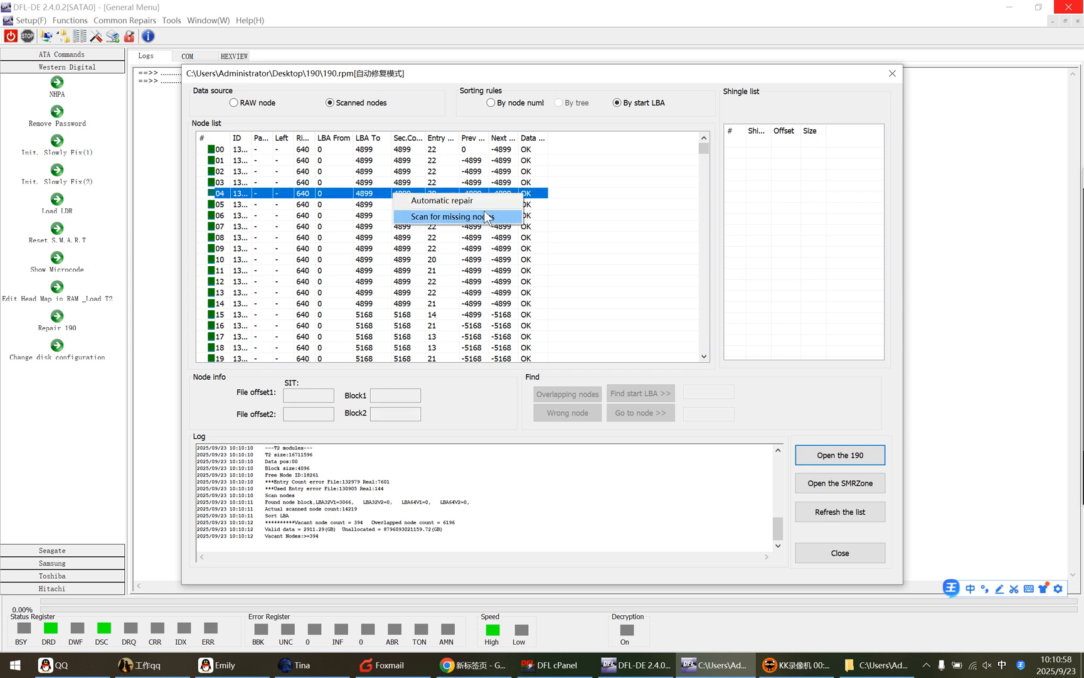
{"action": "left_click", "coordinate": [446, 200]}
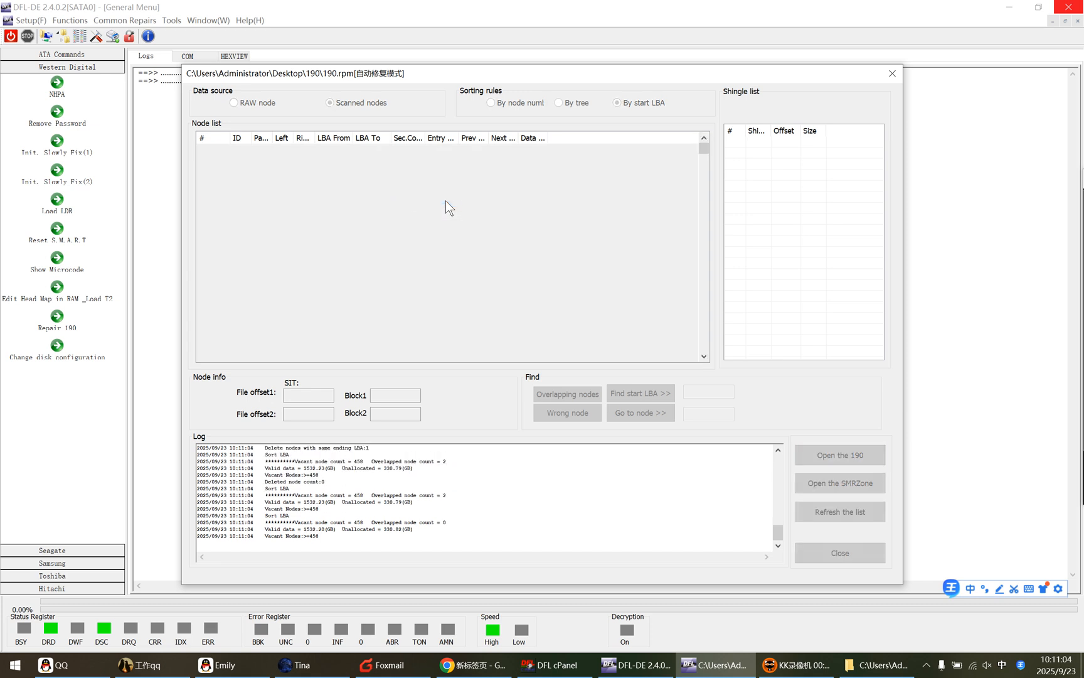
{"action": "left_click_drag", "start_coordinate": [490, 169], "coordinate": [639, 178]}
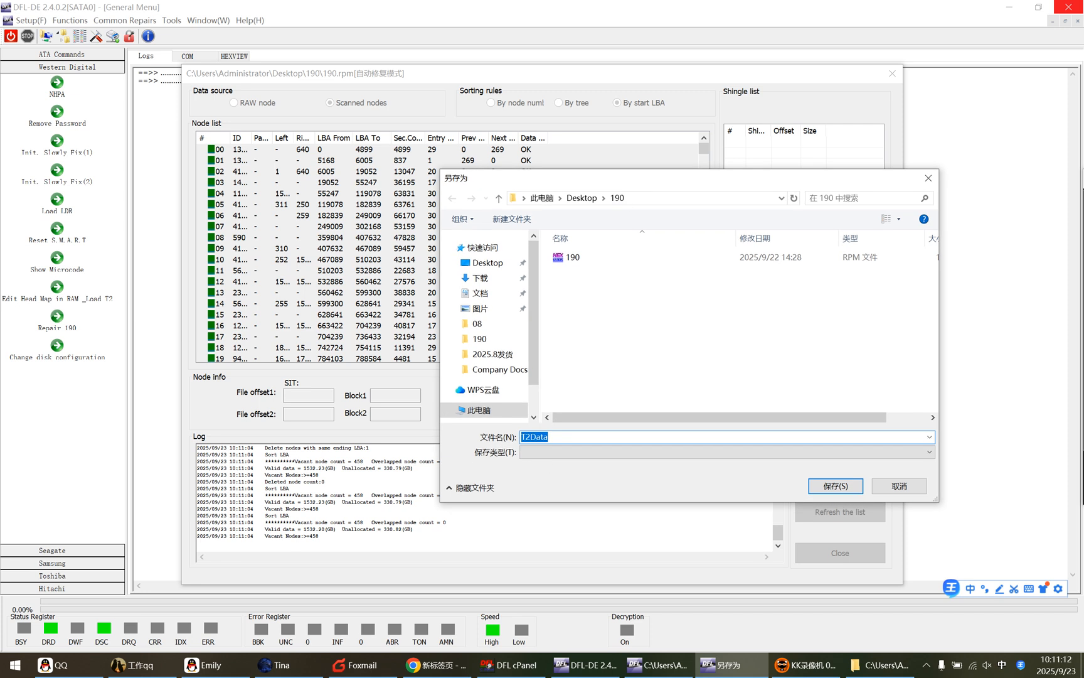
{"action": "left_click", "coordinate": [834, 484]}
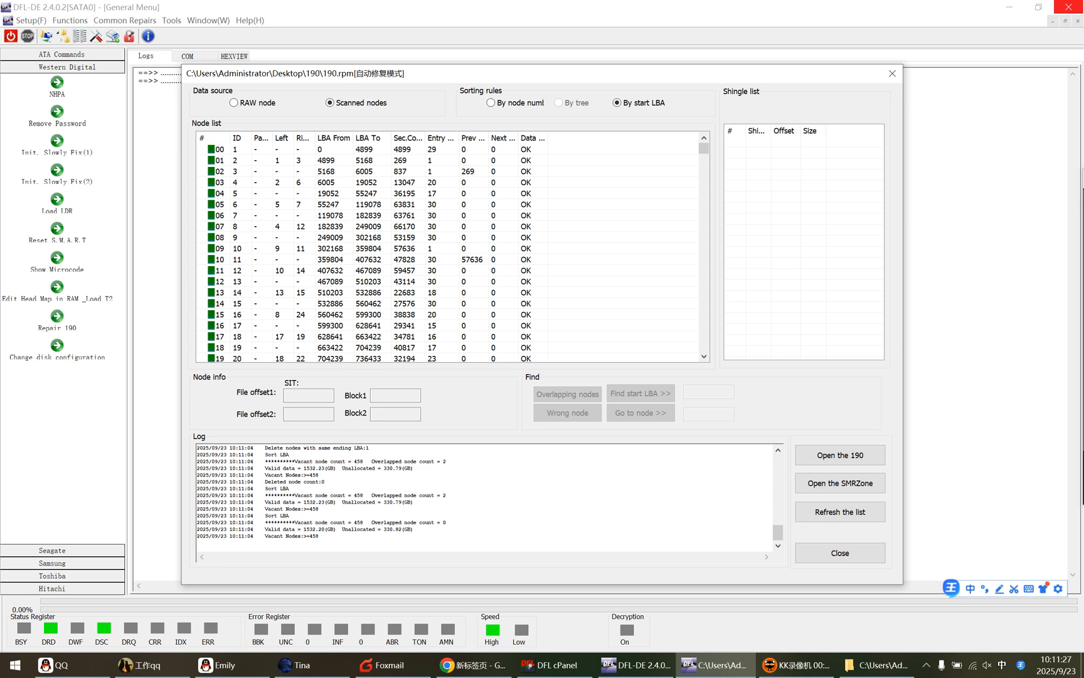
Step: Check the final repair summary in the log for node counts, valid data and unallocated size
{"action": "left_click", "coordinate": [310, 522]}
{"action": "left_click_drag", "start_coordinate": [319, 536], "coordinate": [198, 523]}
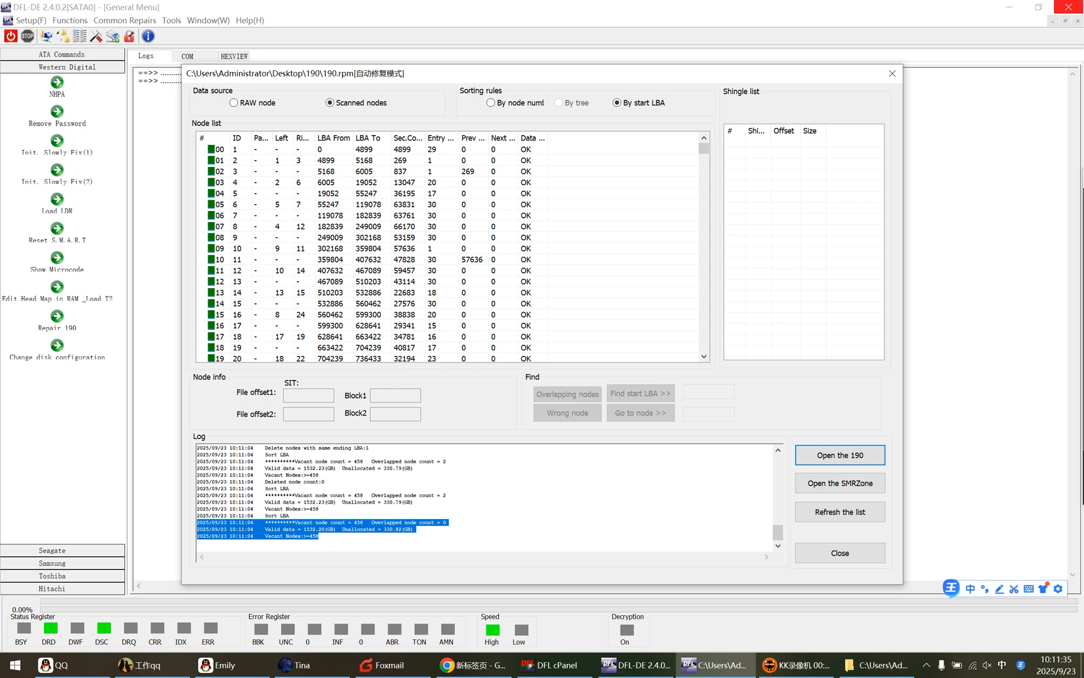
{"action": "left_click", "coordinate": [334, 538]}
{"action": "left_click_drag", "start_coordinate": [320, 535], "coordinate": [198, 528]}
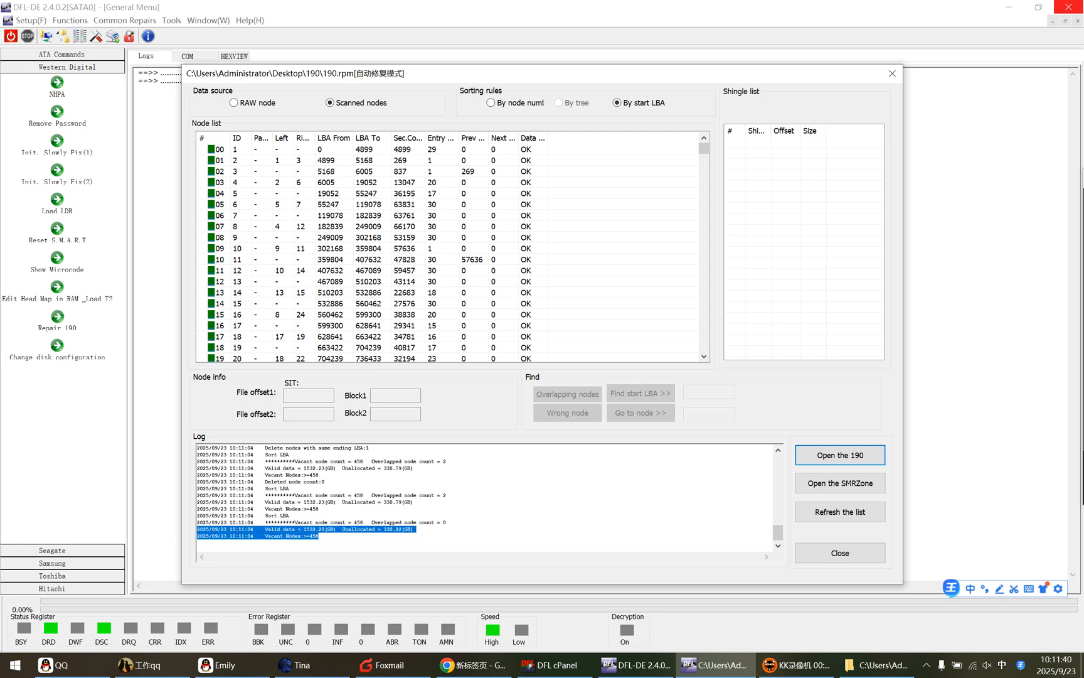
{"action": "left_click", "coordinate": [412, 529]}
{"action": "left_click_drag", "start_coordinate": [414, 529], "coordinate": [197, 523]}
{"action": "left_click", "coordinate": [415, 529]}
{"action": "left_click_drag", "start_coordinate": [446, 522], "coordinate": [365, 522]}
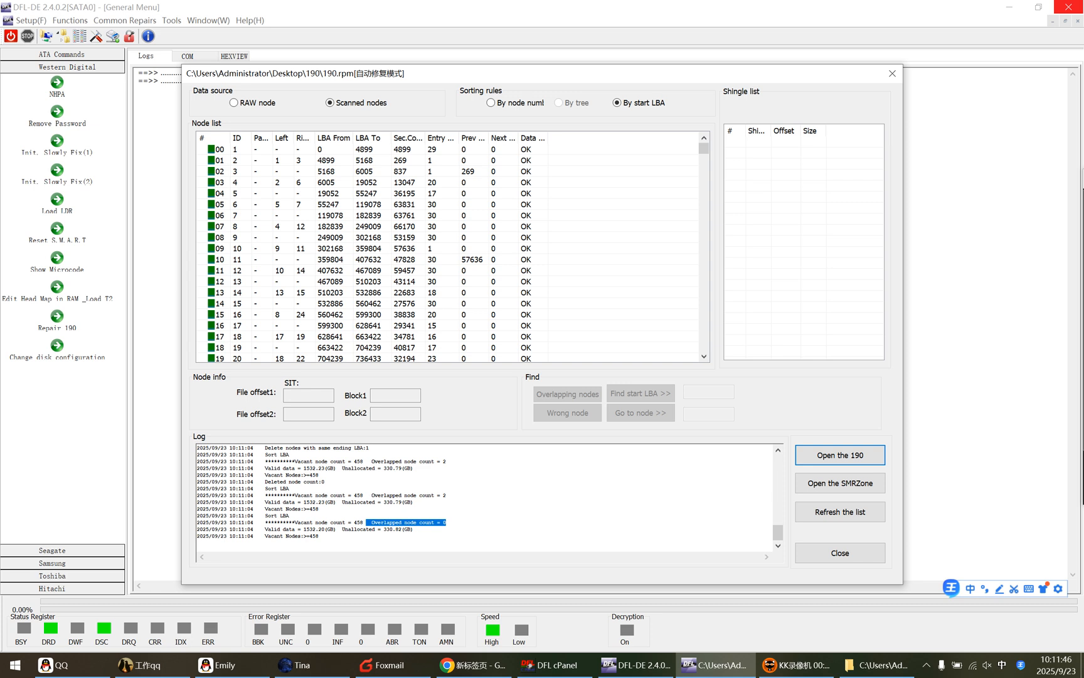
{"action": "left_click", "coordinate": [447, 522]}
{"action": "left_click_drag", "start_coordinate": [446, 522], "coordinate": [369, 522]}
{"action": "left_click_drag", "start_coordinate": [326, 542], "coordinate": [199, 522]}
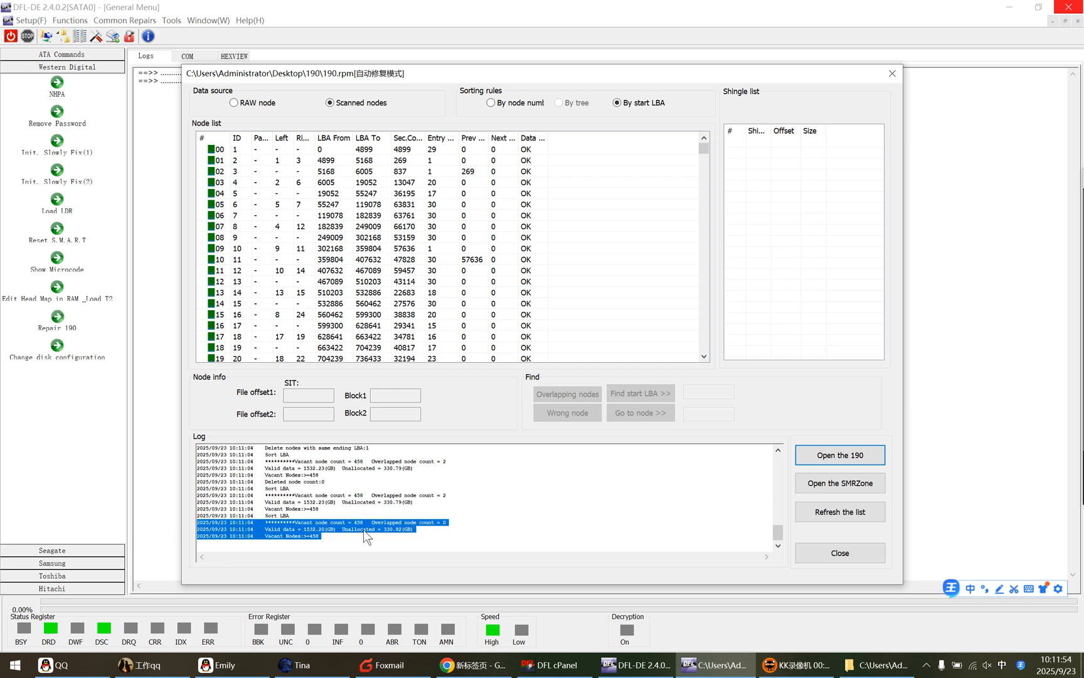
{"action": "left_click", "coordinate": [414, 502]}
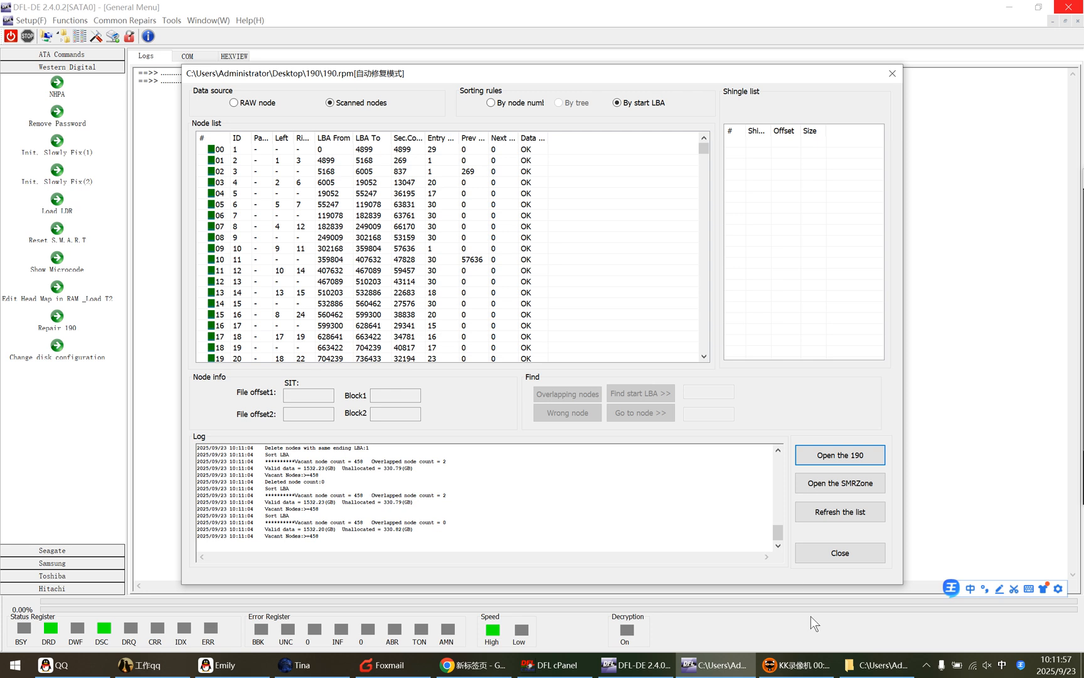
Step: Check the saved T2Data file and its path in the Desktop\190 folder, and return to the T2 Analysis window
{"action": "left_click", "coordinate": [872, 665]}
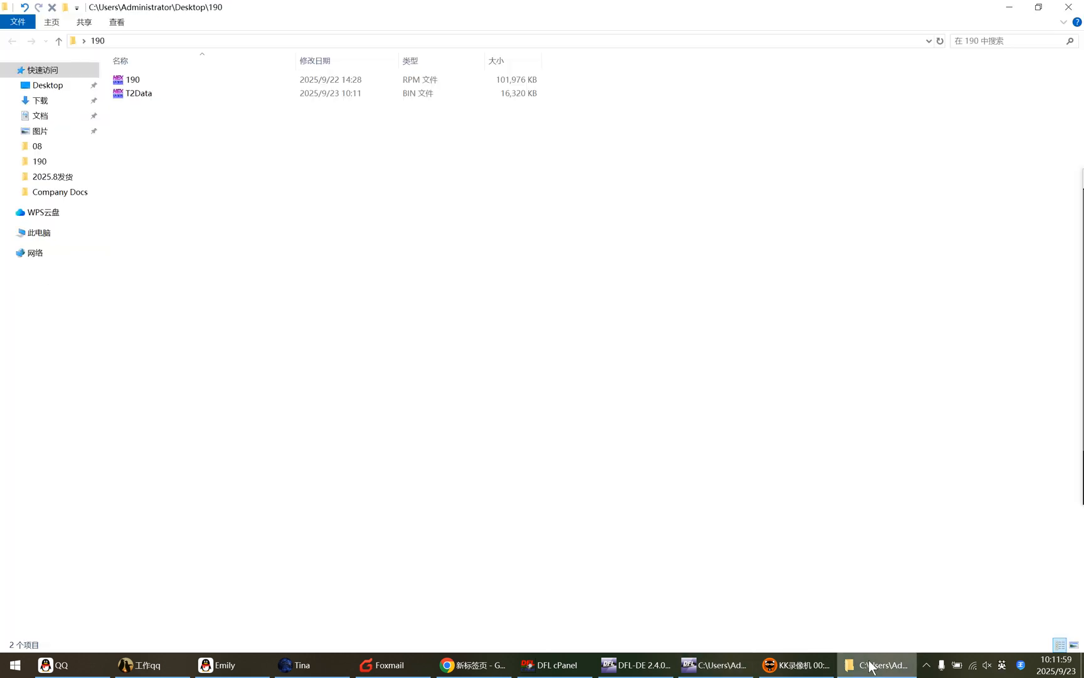
{"action": "left_click", "coordinate": [141, 41]}
{"action": "left_click", "coordinate": [216, 41]}
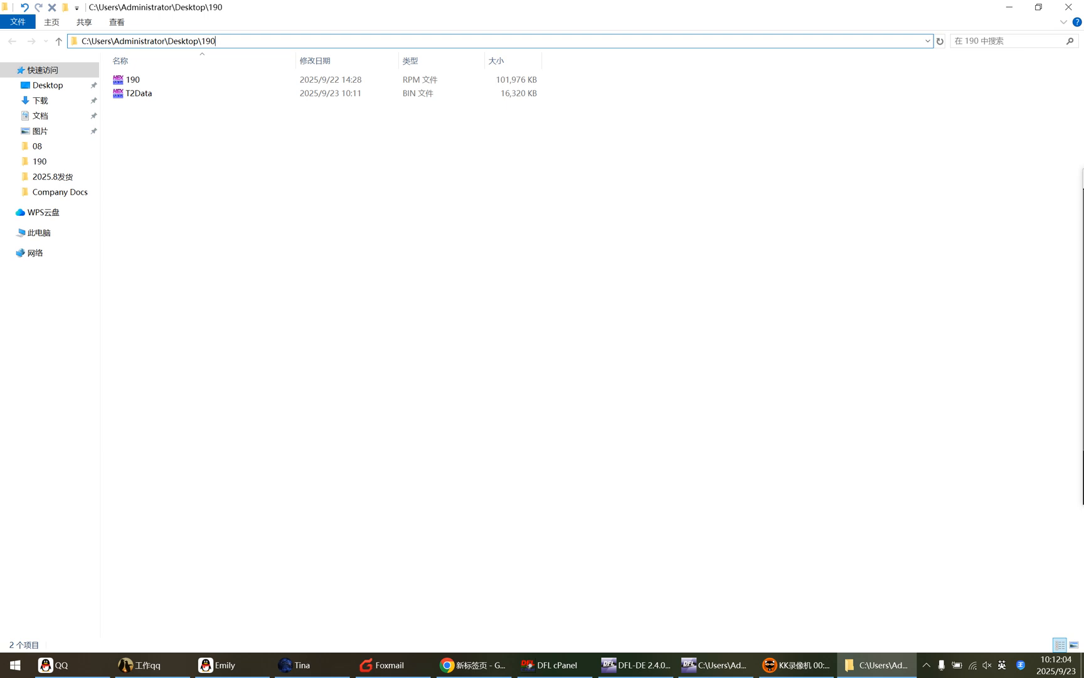
{"action": "left_click", "coordinate": [166, 94]}
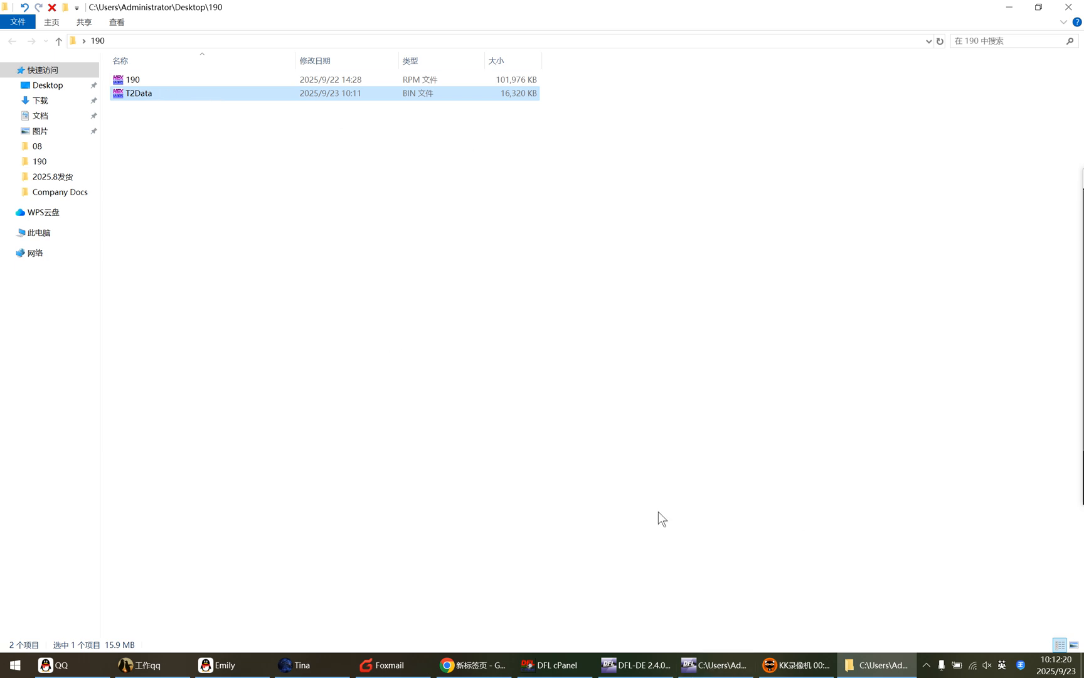
{"action": "left_click", "coordinate": [716, 666]}
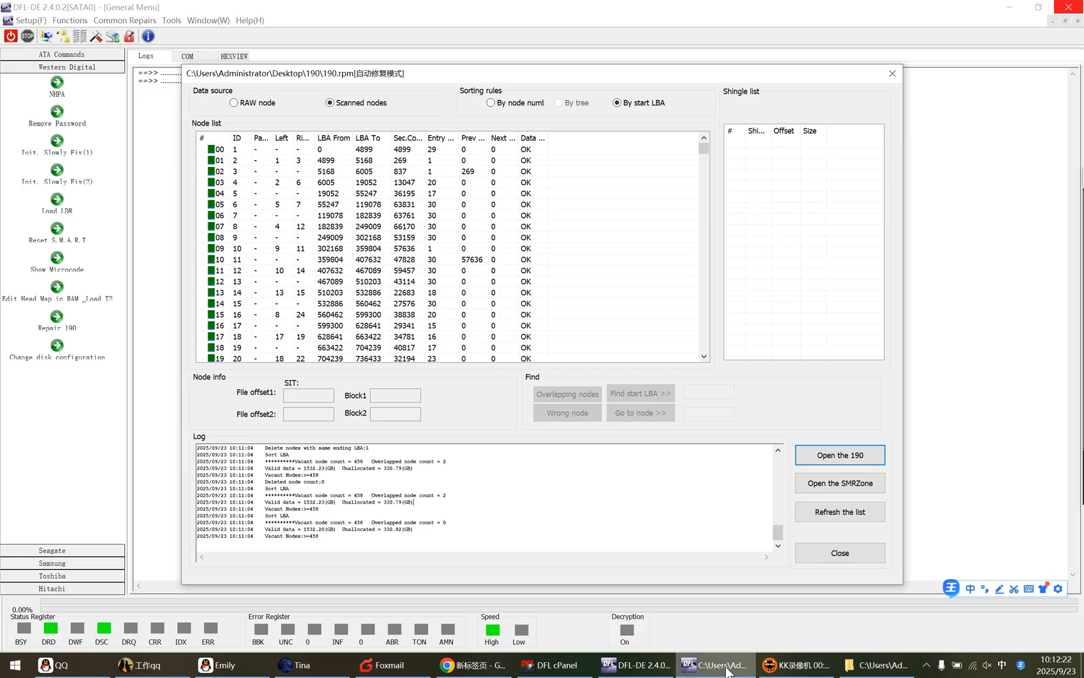